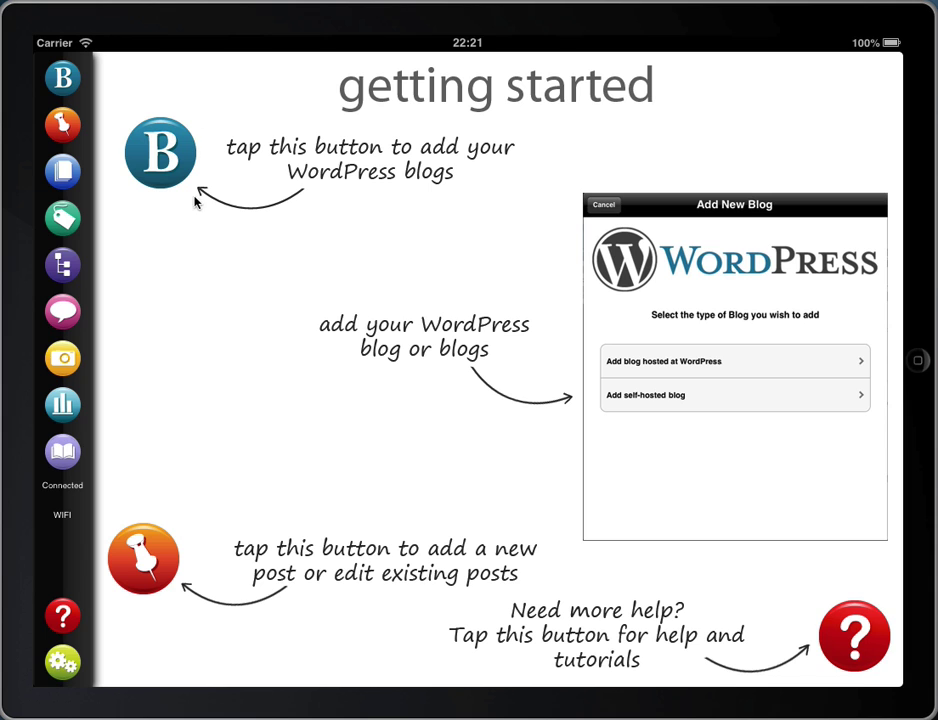
Step: Open General Settings from the gear icon at the bottom of the left sidebar
{"action": "left_click", "coordinate": [58, 663]}
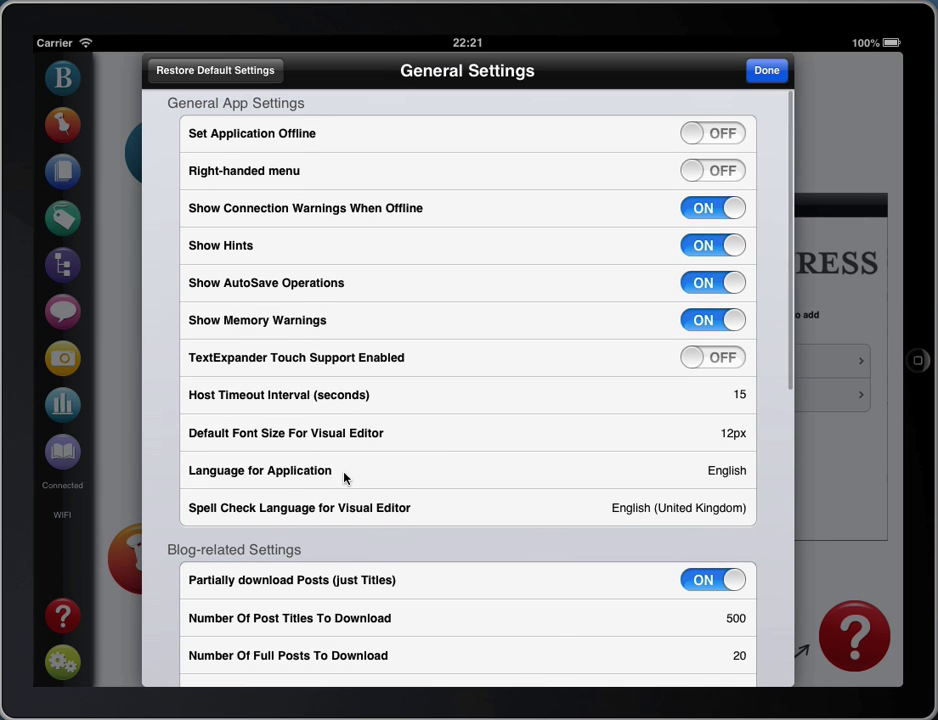
{"action": "left_click", "coordinate": [344, 478]}
{"action": "mouse_move", "coordinate": [279, 547]}
{"action": "left_mouse_down"}
{"action": "mouse_move", "coordinate": [278, 425]}
{"action": "mouse_move", "coordinate": [270, 527]}
{"action": "left_mouse_up"}
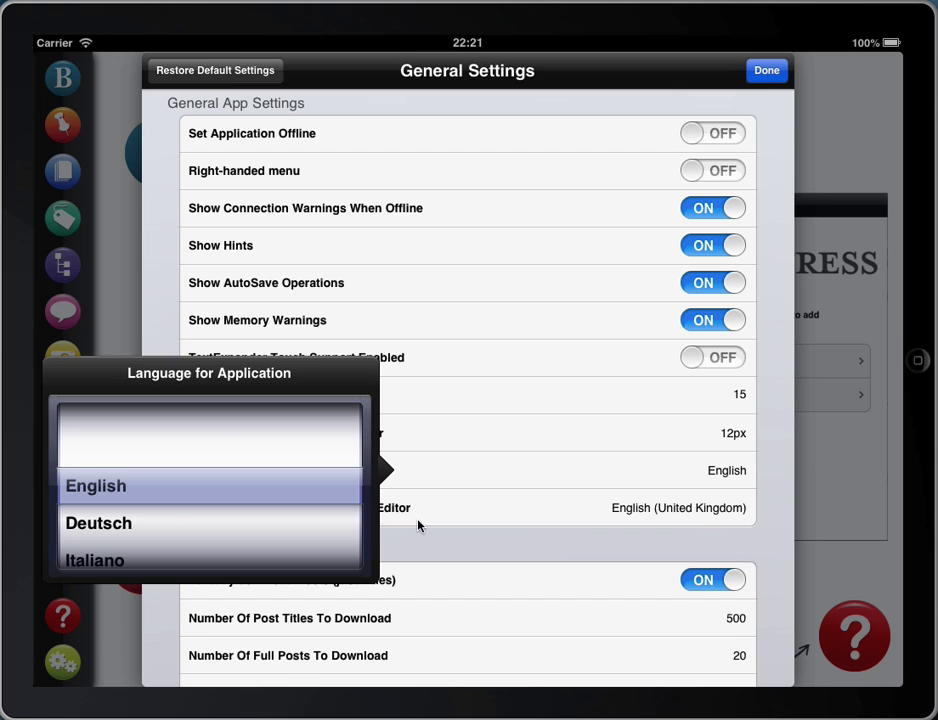
{"action": "left_click", "coordinate": [418, 525]}
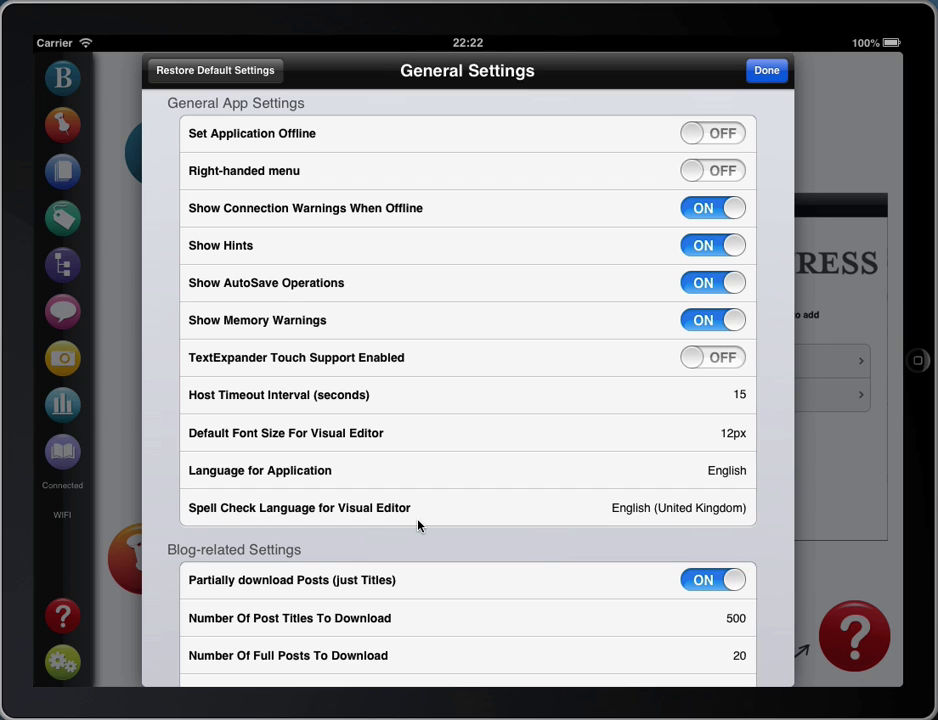
Step: Review the spell-check language, keep English (United Kingdom), and close General Settings
{"action": "left_click", "coordinate": [418, 521]}
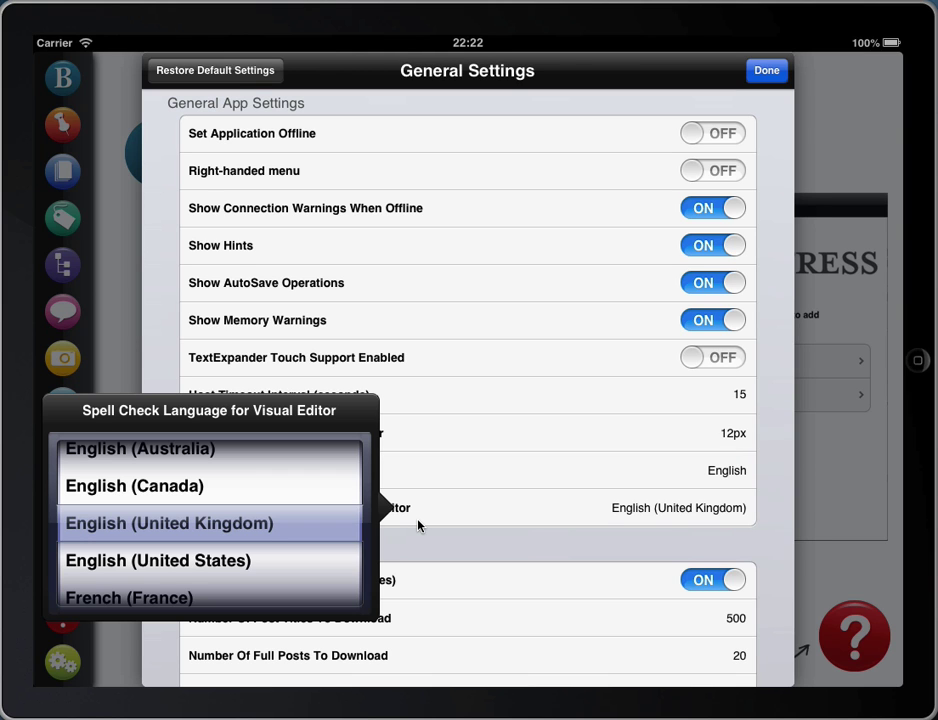
{"action": "left_click", "coordinate": [418, 525]}
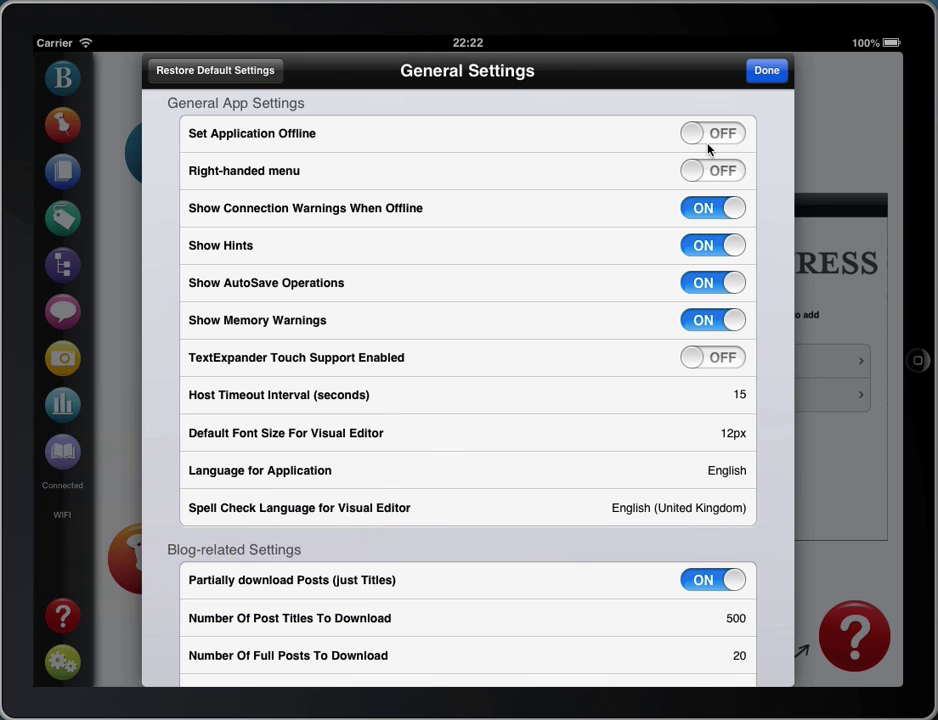
{"action": "left_click", "coordinate": [770, 71]}
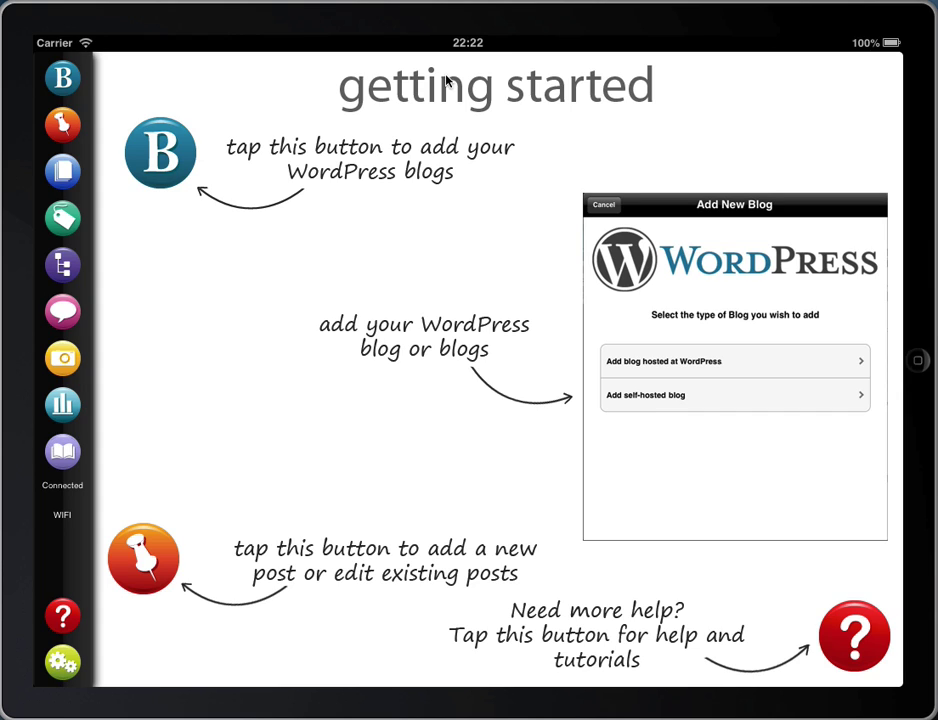
Step: Open the 'Southwold (or Sunny Sands as my son calls it)' post from My photo blog for editing
{"action": "left_click", "coordinate": [62, 124]}
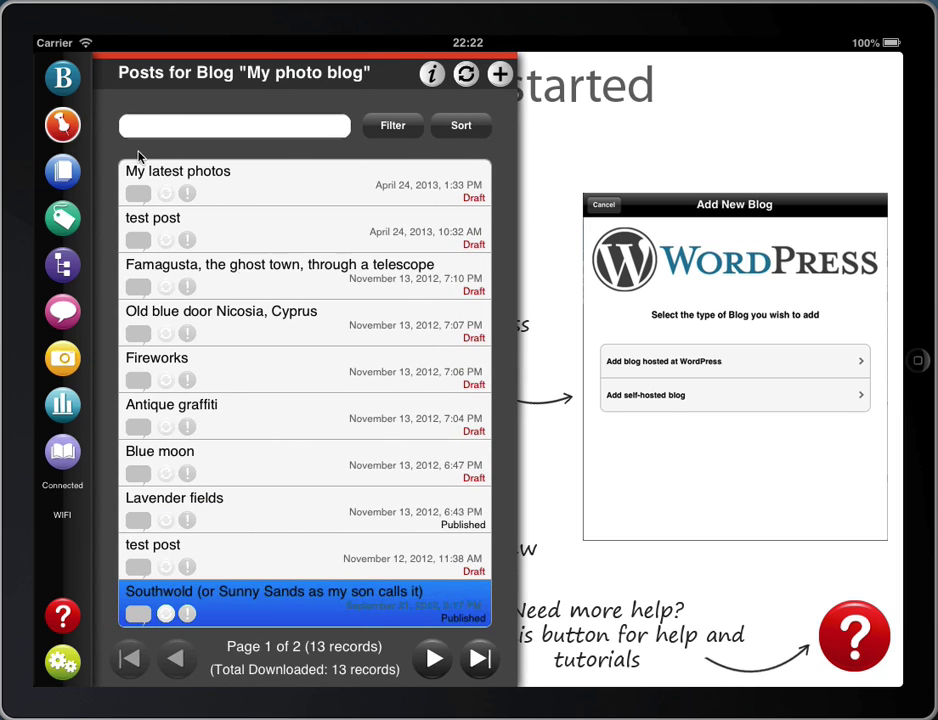
{"action": "left_click", "coordinate": [440, 592]}
{"action": "left_click", "coordinate": [550, 386]}
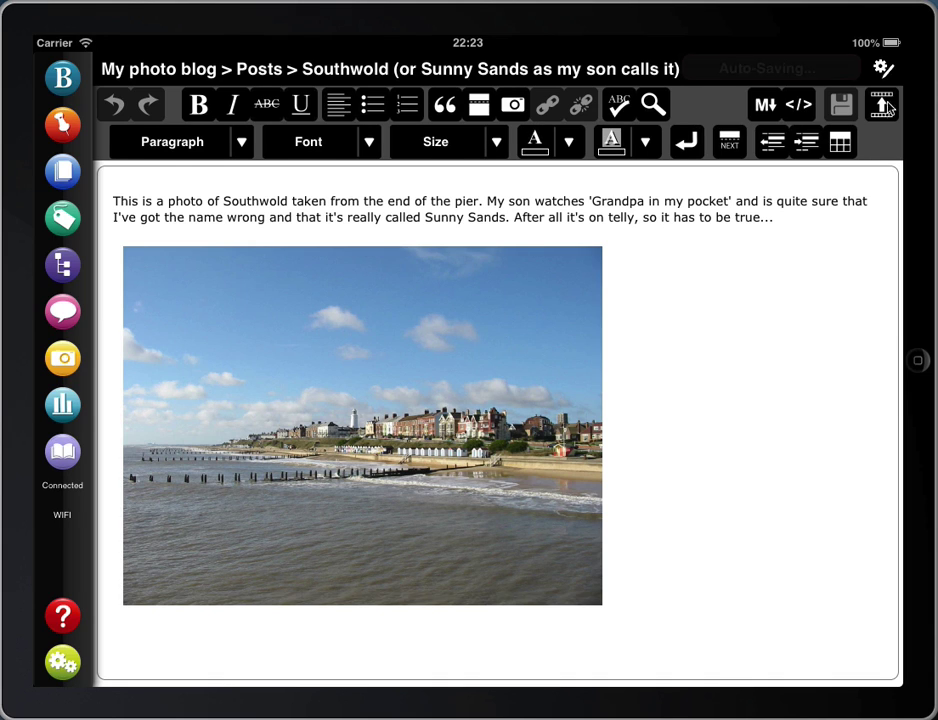
{"action": "left_click", "coordinate": [882, 105]}
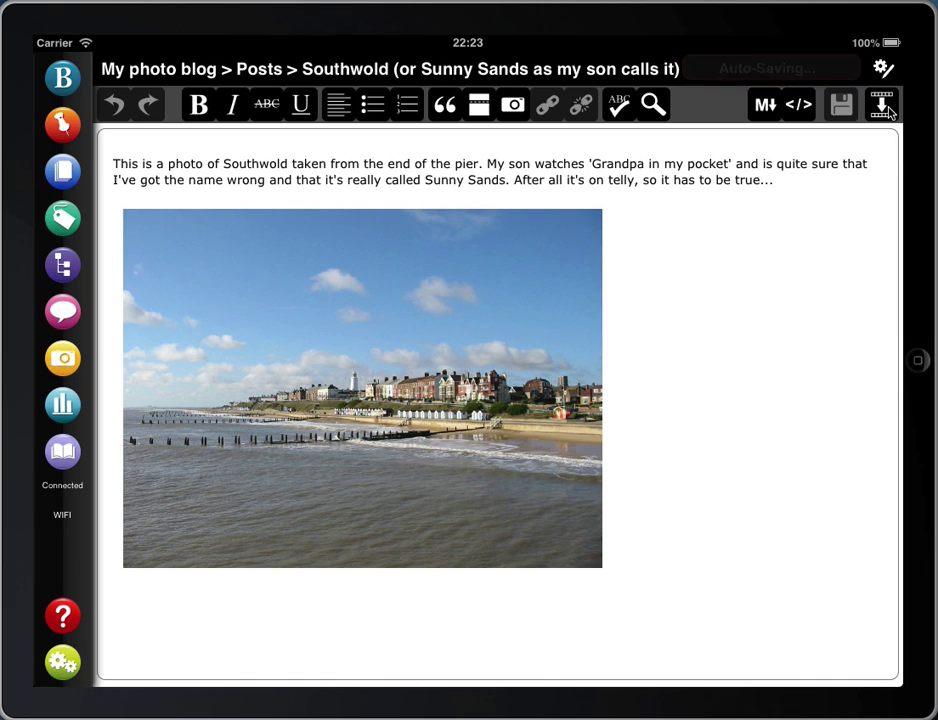
{"action": "left_click", "coordinate": [882, 105]}
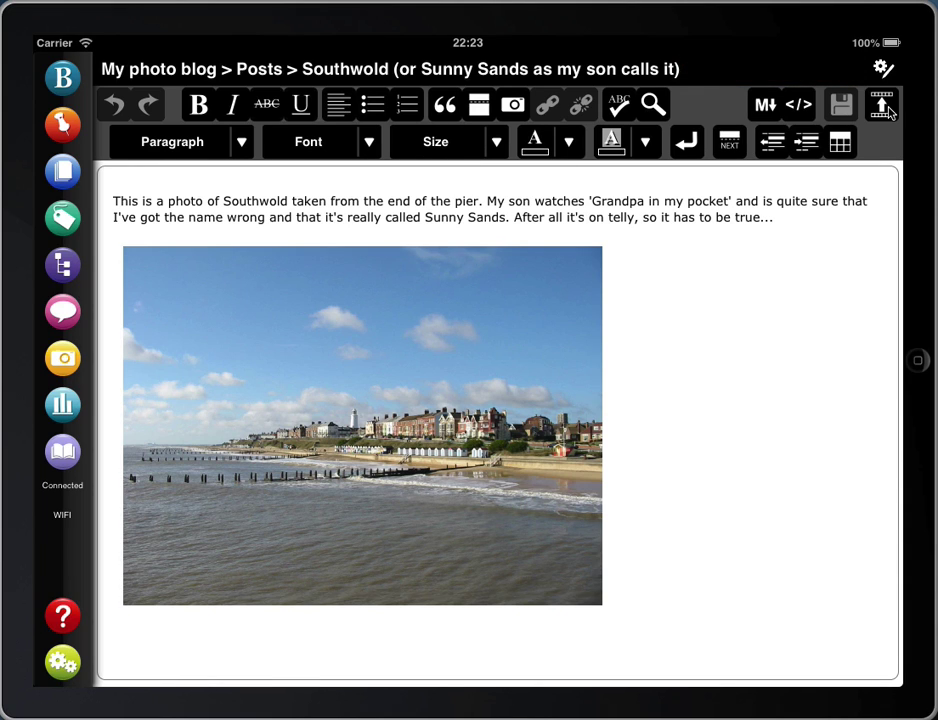
{"action": "left_click", "coordinate": [617, 107]}
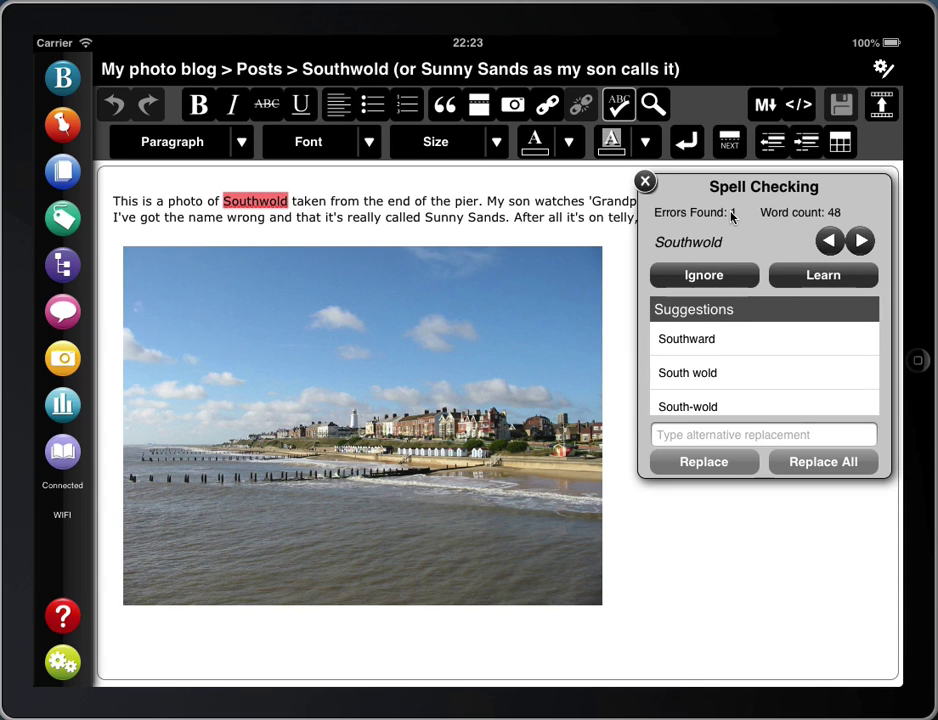
{"action": "left_click", "coordinate": [645, 183]}
{"action": "left_click", "coordinate": [650, 117]}
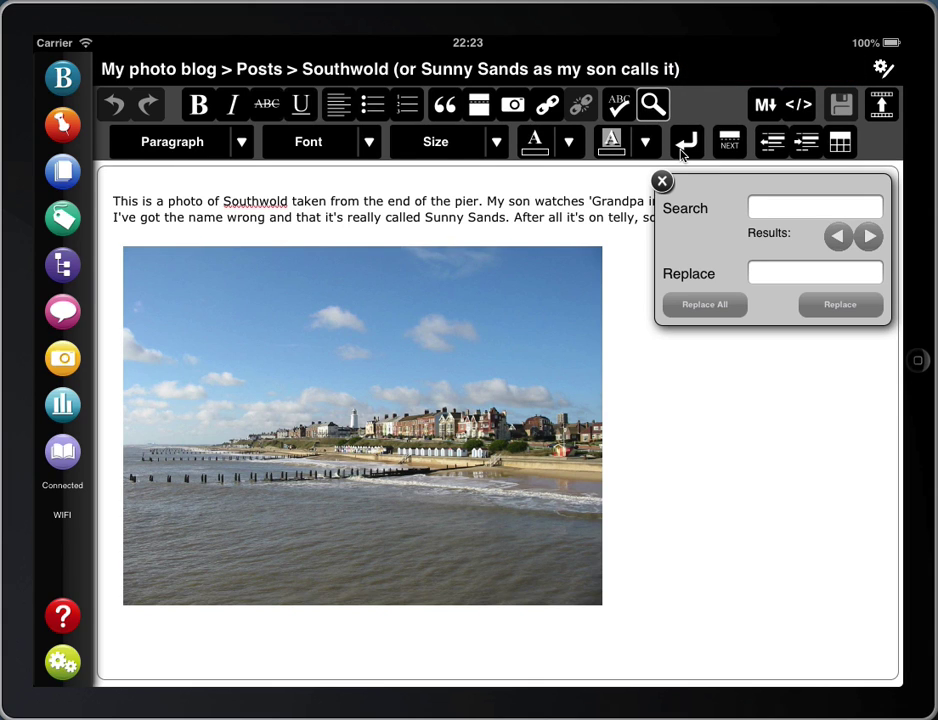
{"action": "left_click_drag", "start_coordinate": [680, 193], "coordinate": [658, 292]}
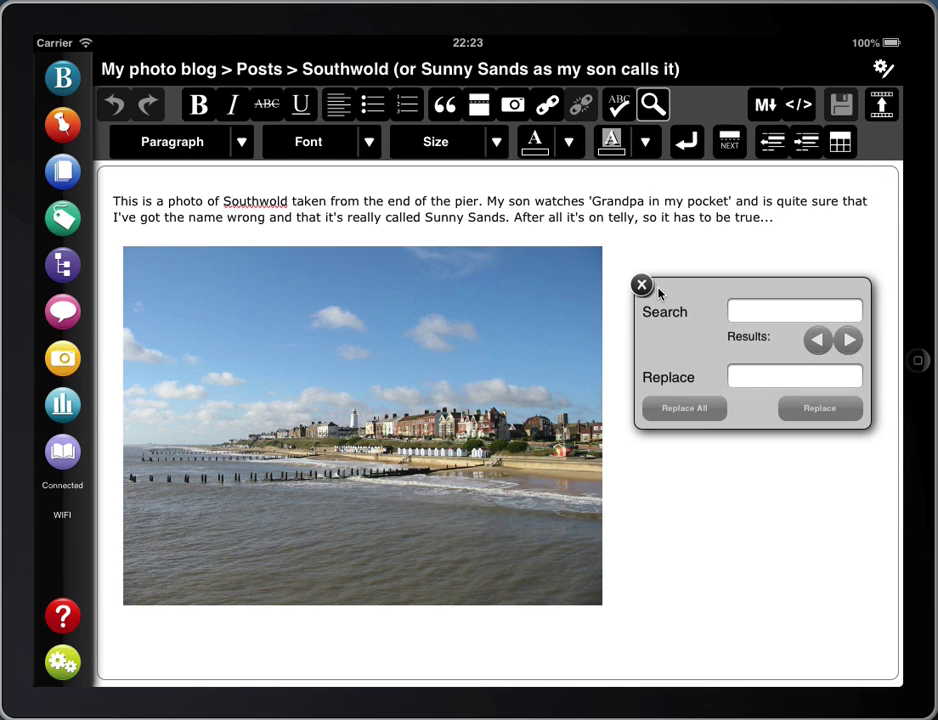
{"action": "left_click", "coordinate": [642, 286]}
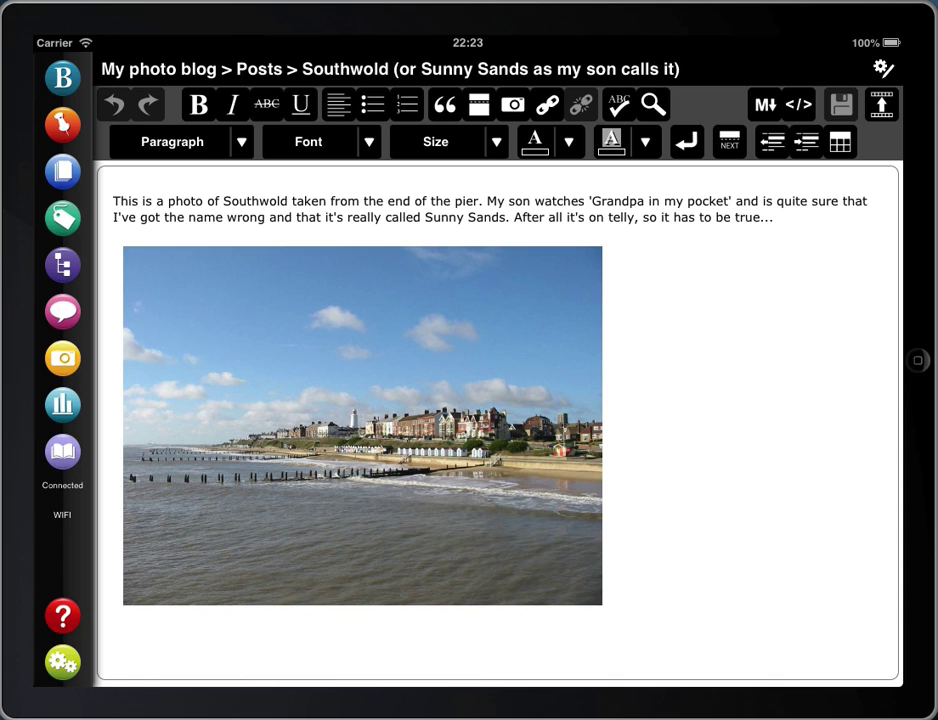
{"action": "left_click", "coordinate": [766, 106]}
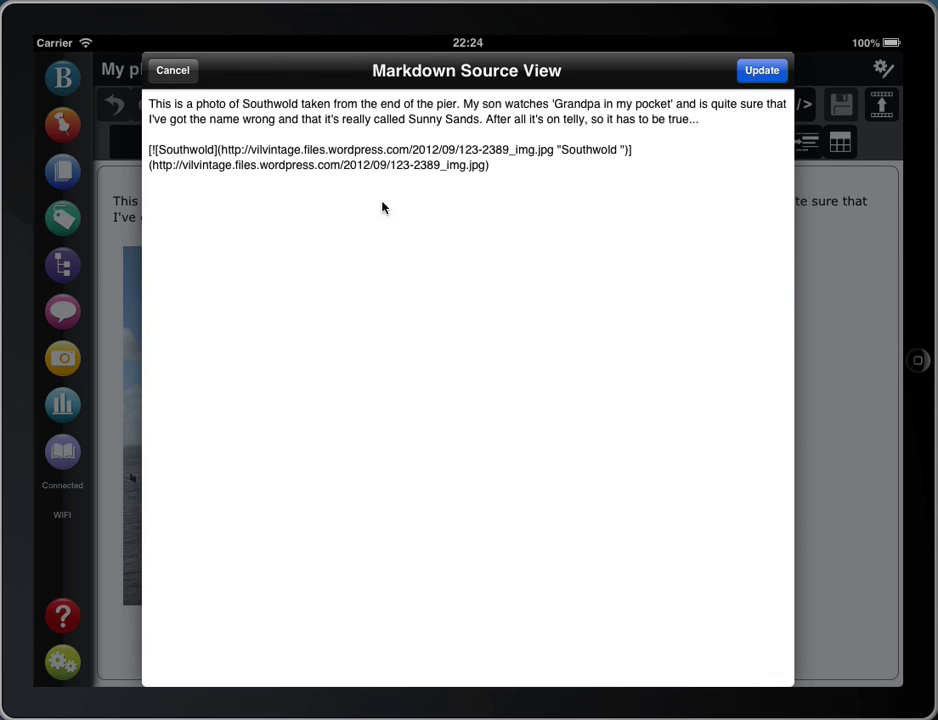
{"action": "left_click", "coordinate": [173, 71]}
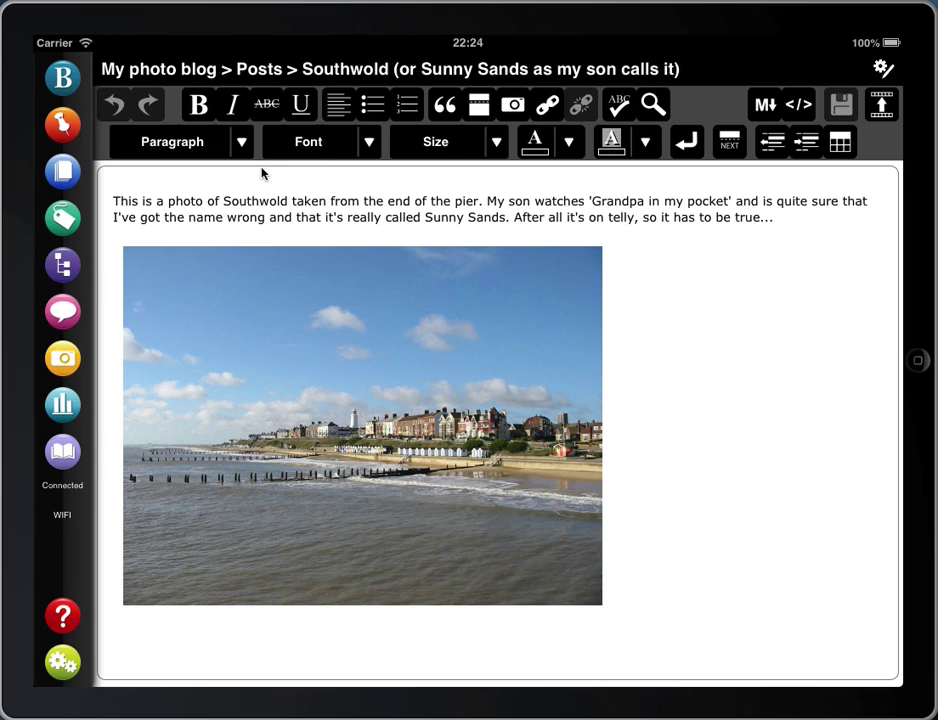
{"action": "left_click", "coordinate": [244, 150]}
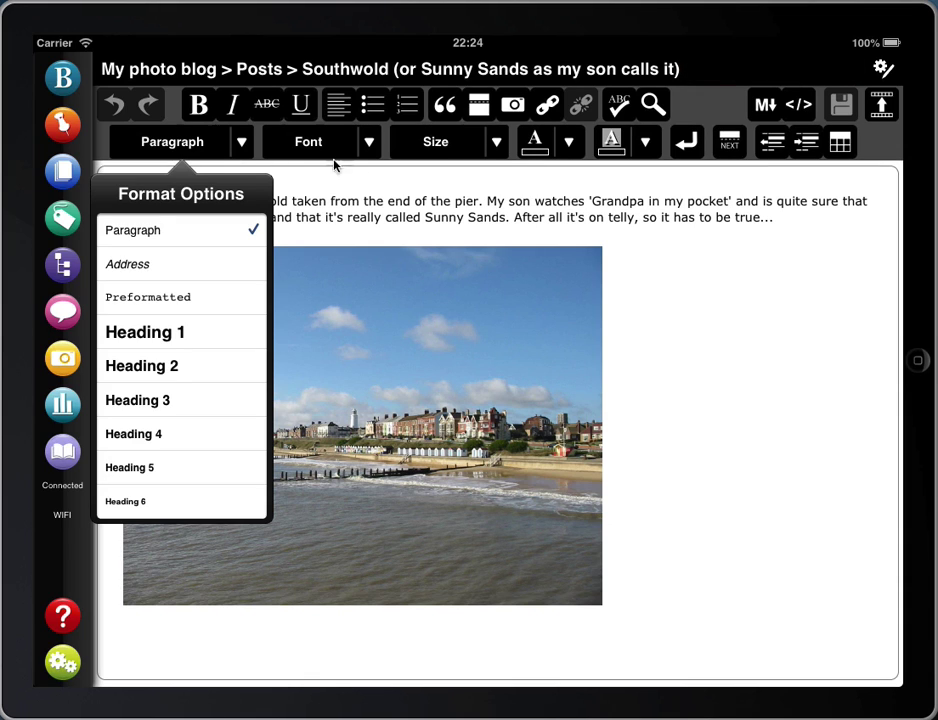
{"action": "left_click", "coordinate": [370, 146]}
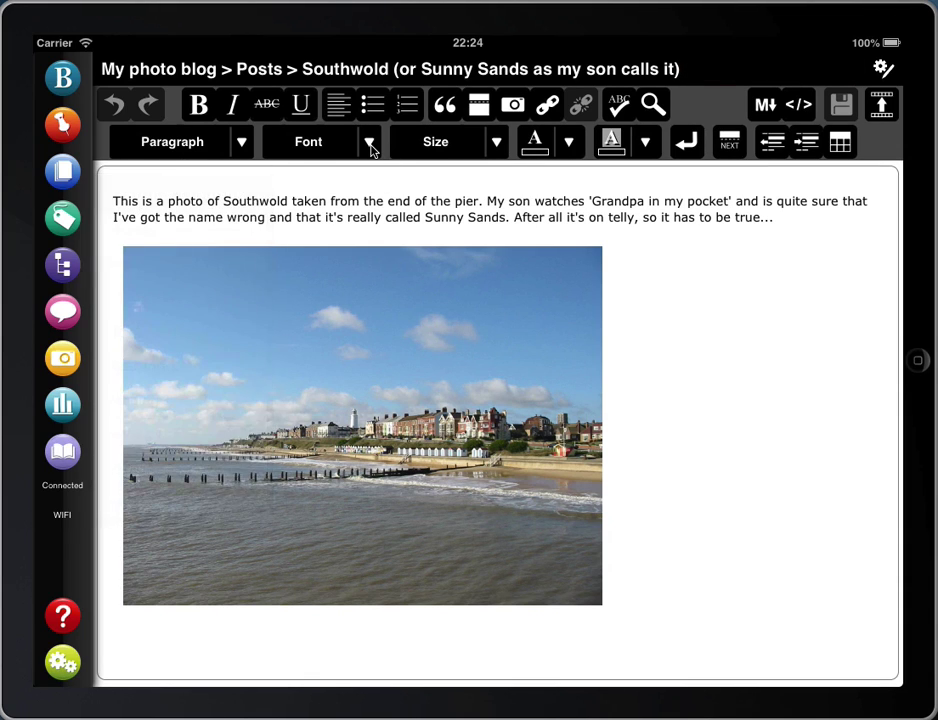
{"action": "left_click", "coordinate": [370, 146]}
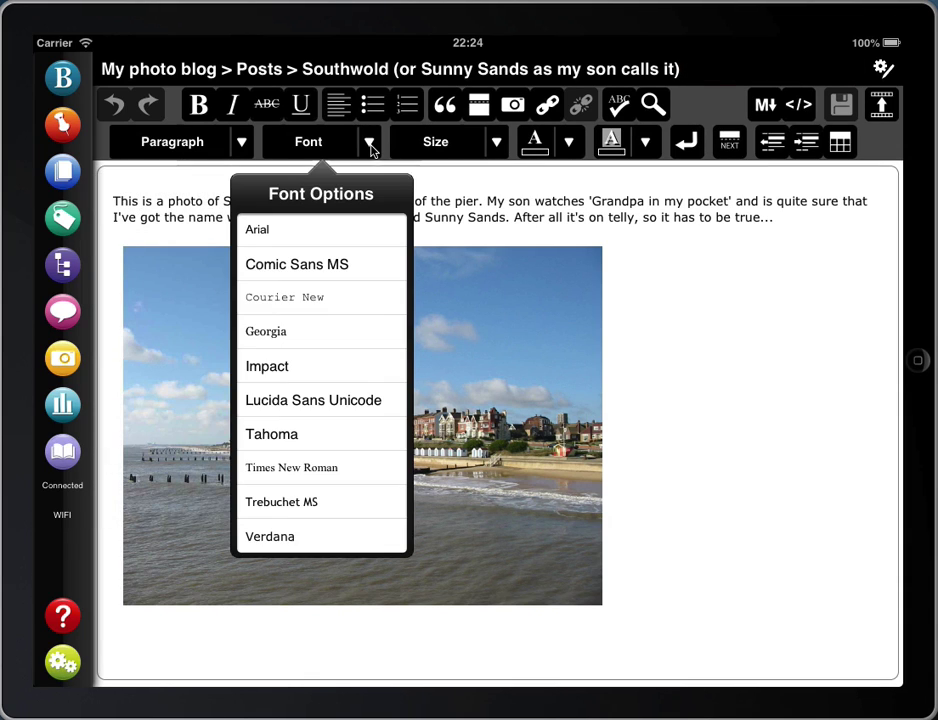
{"action": "left_click", "coordinate": [495, 149]}
{"action": "left_click", "coordinate": [496, 150]}
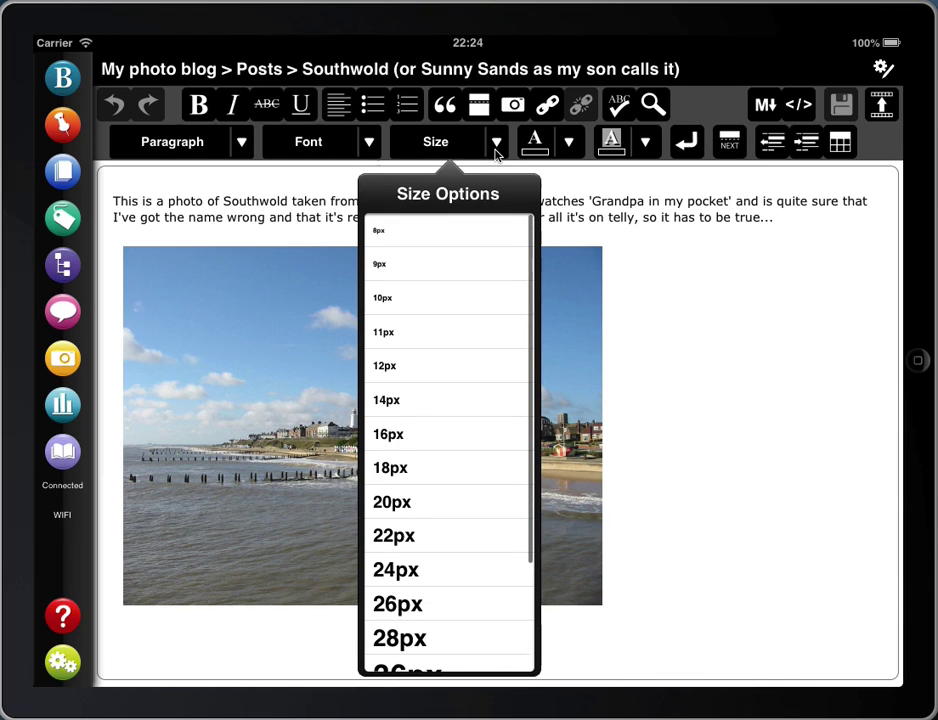
{"action": "left_click", "coordinate": [569, 145]}
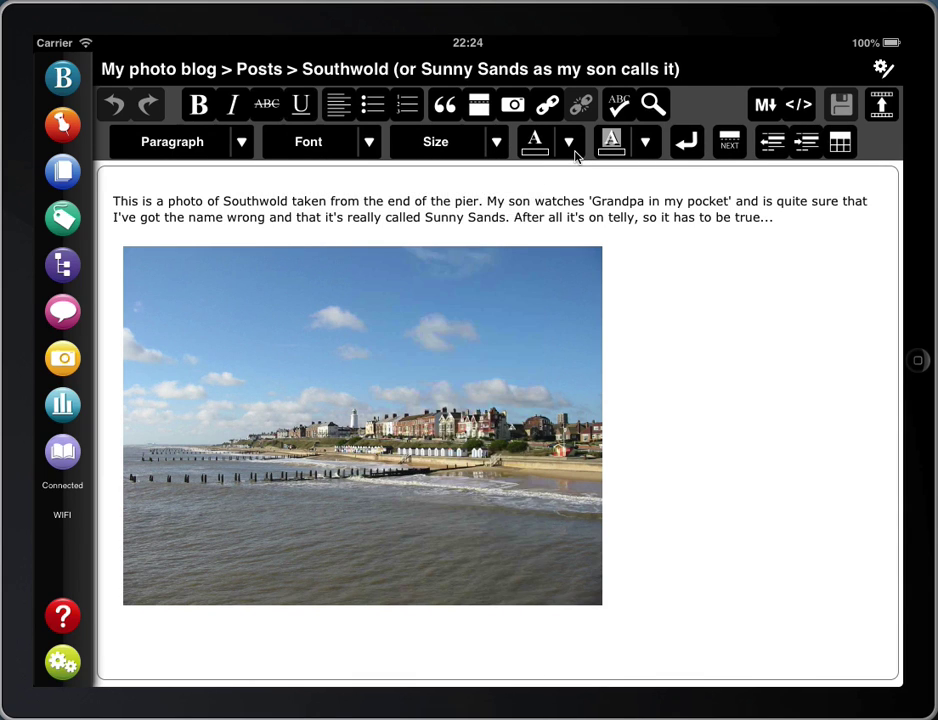
{"action": "left_click", "coordinate": [569, 145]}
{"action": "left_click", "coordinate": [655, 145]}
{"action": "left_click", "coordinate": [656, 145]}
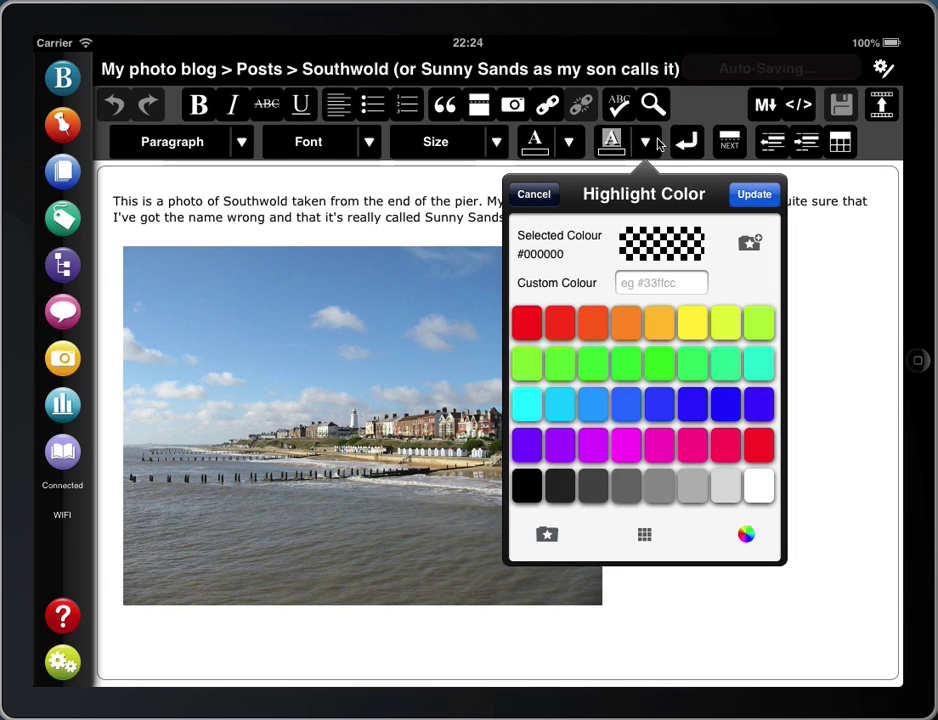
{"action": "left_click", "coordinate": [657, 145]}
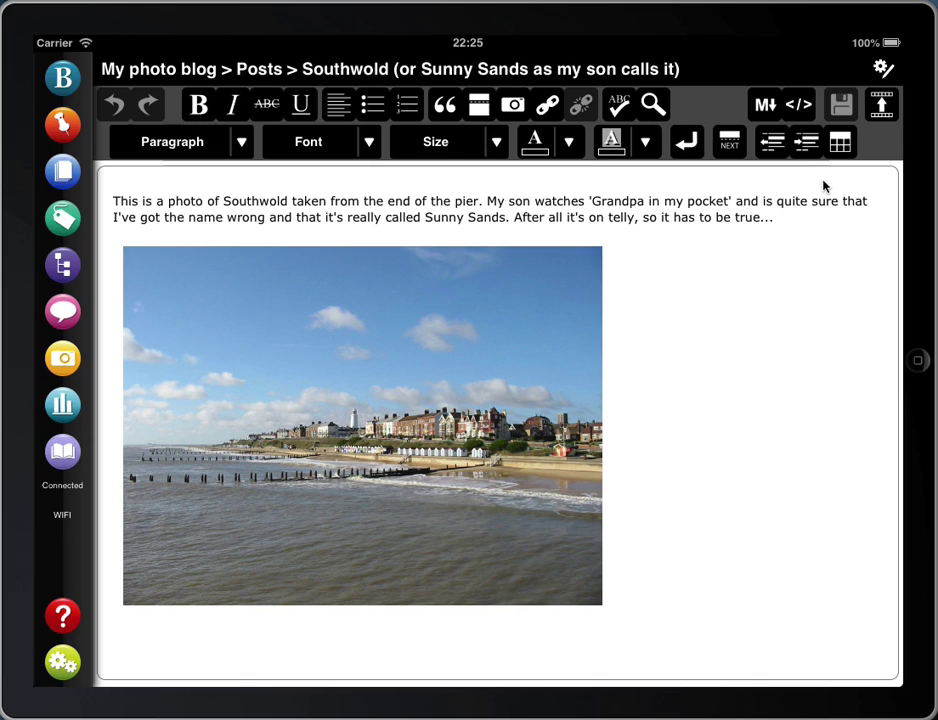
{"action": "left_click", "coordinate": [824, 222]}
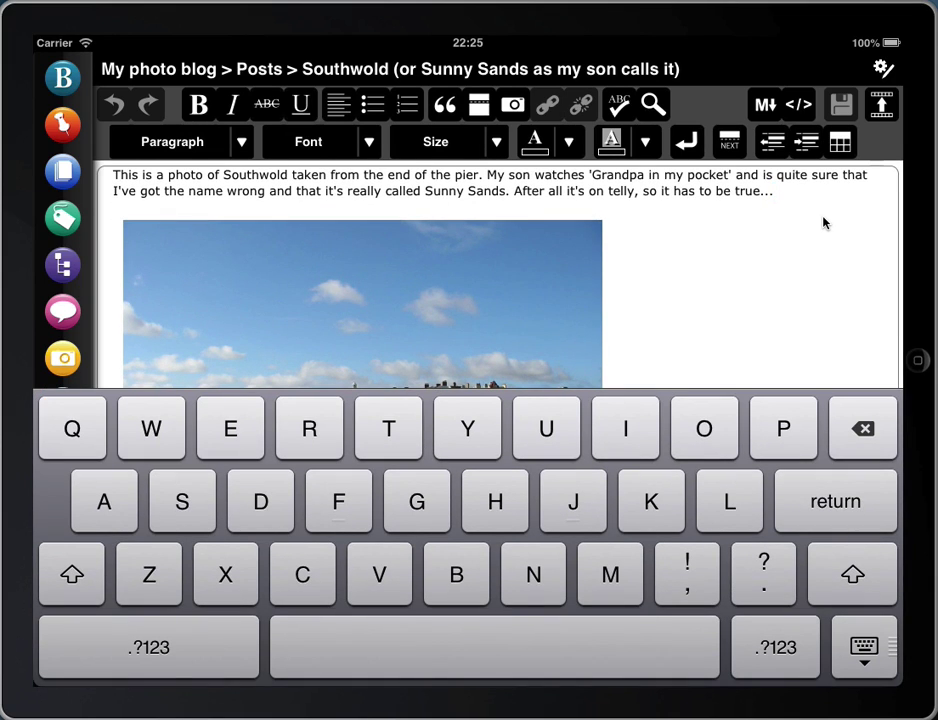
Step: Insert an empty 3-row by 2-column table on a new line below the Southwold paragraph
{"action": "key", "text": "Return"}
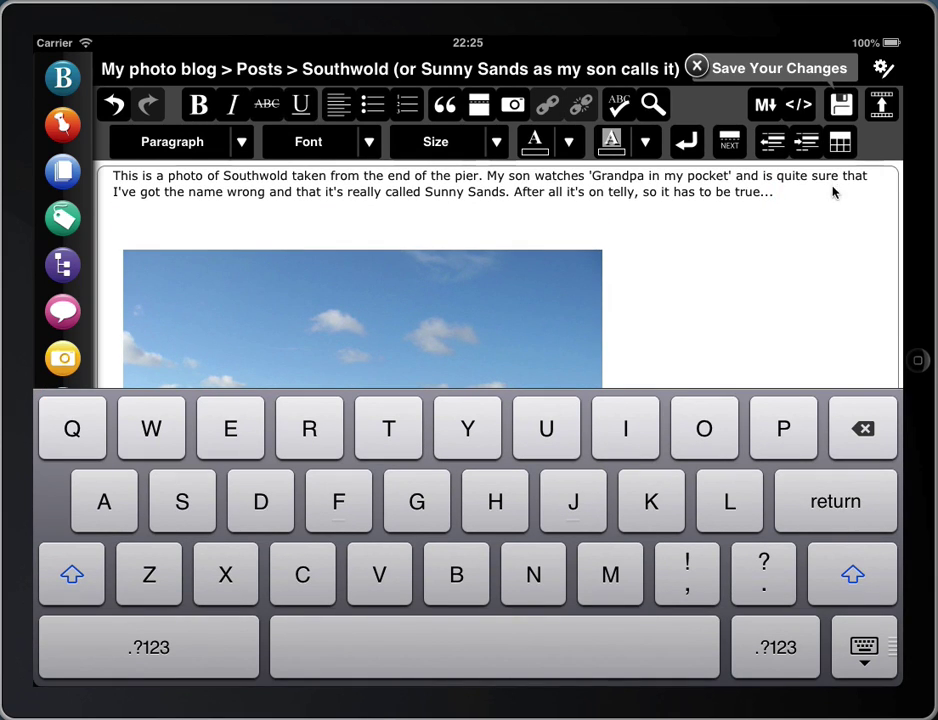
{"action": "left_click", "coordinate": [840, 141]}
{"action": "left_click", "coordinate": [864, 194]}
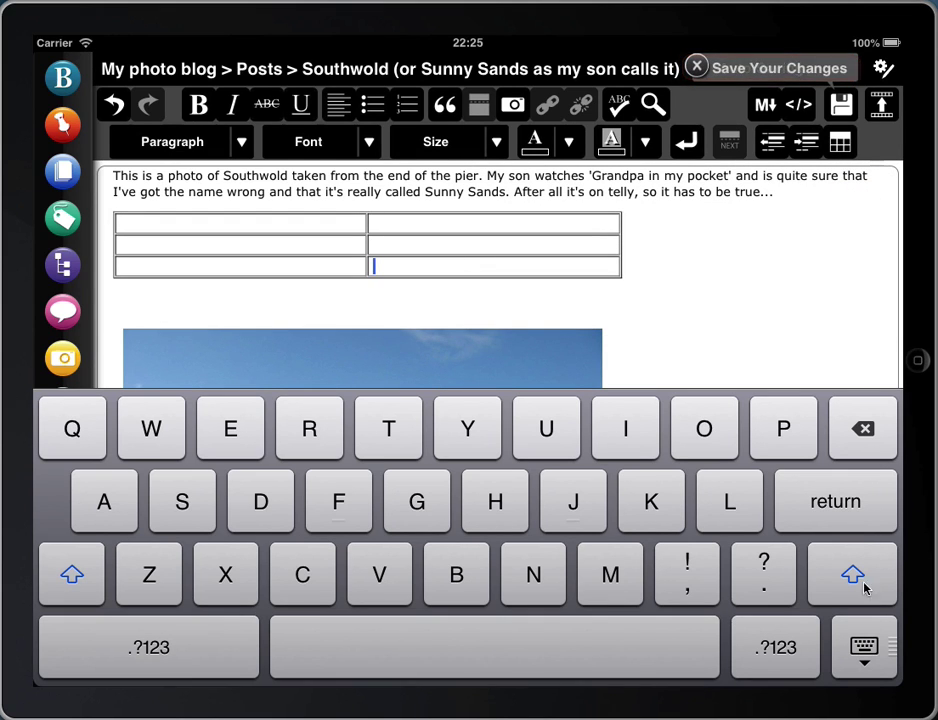
{"action": "left_click", "coordinate": [864, 645]}
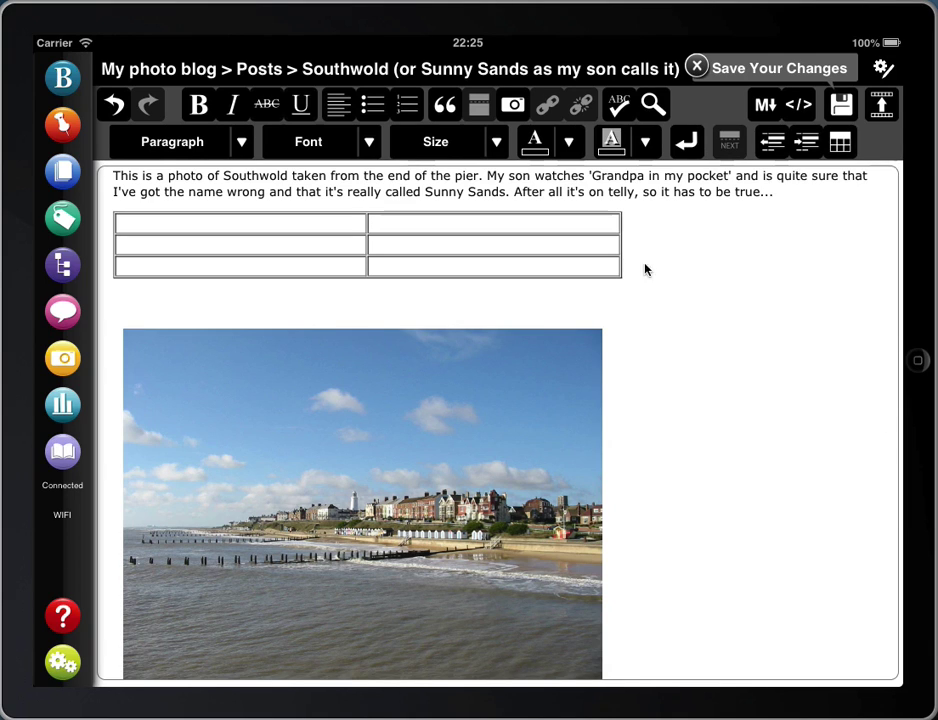
Step: Show the media insert options for other sources, YouTube and Dropbox
{"action": "left_click", "coordinate": [512, 104]}
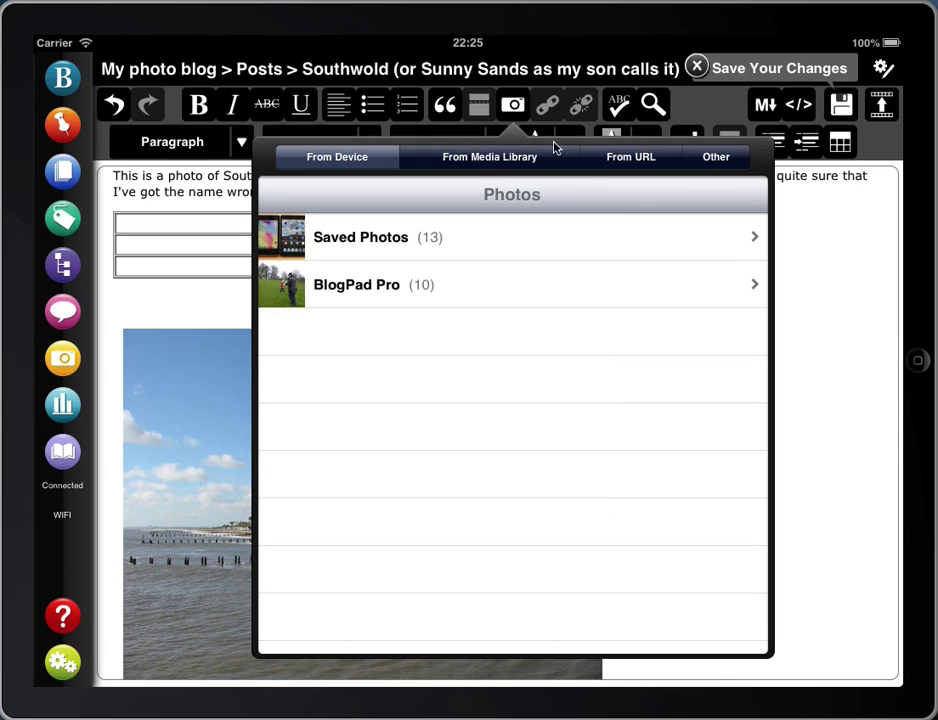
{"action": "left_click", "coordinate": [720, 157]}
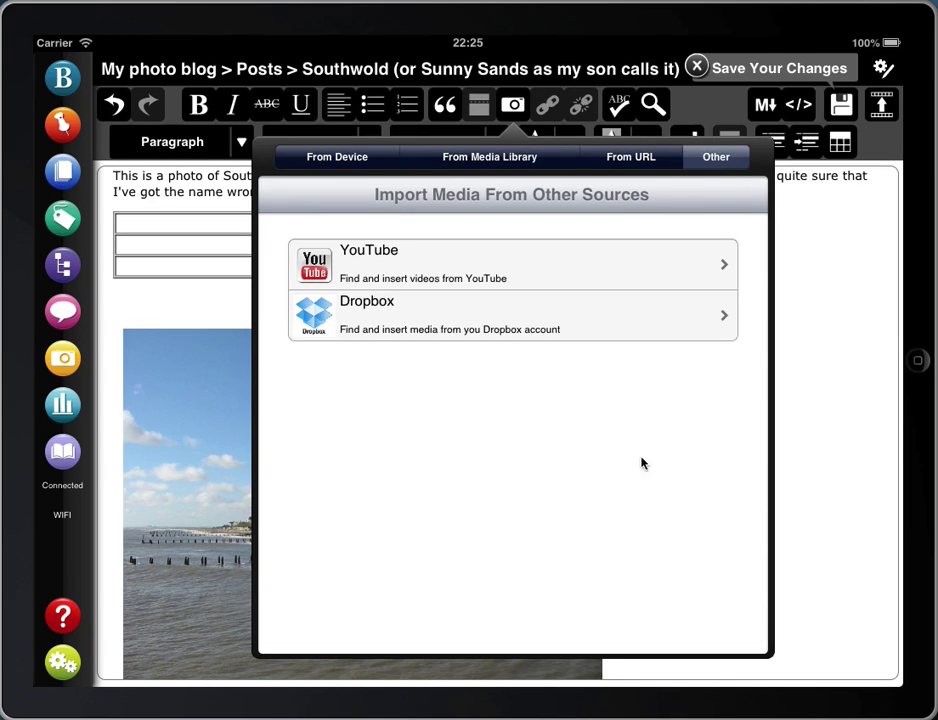